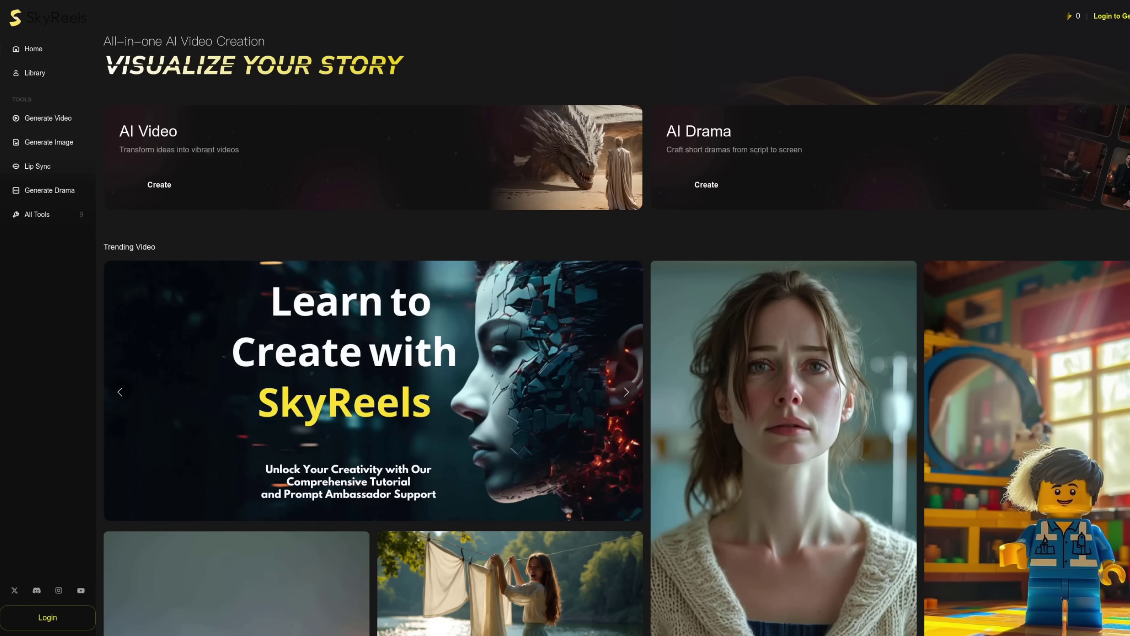
Scroll the SkyReels homepage down to the Trending Video grid and preview a clip card.
{"action": "scroll", "coordinate": [600, 97], "scroll_direction": "down", "scroll_amount": 15}
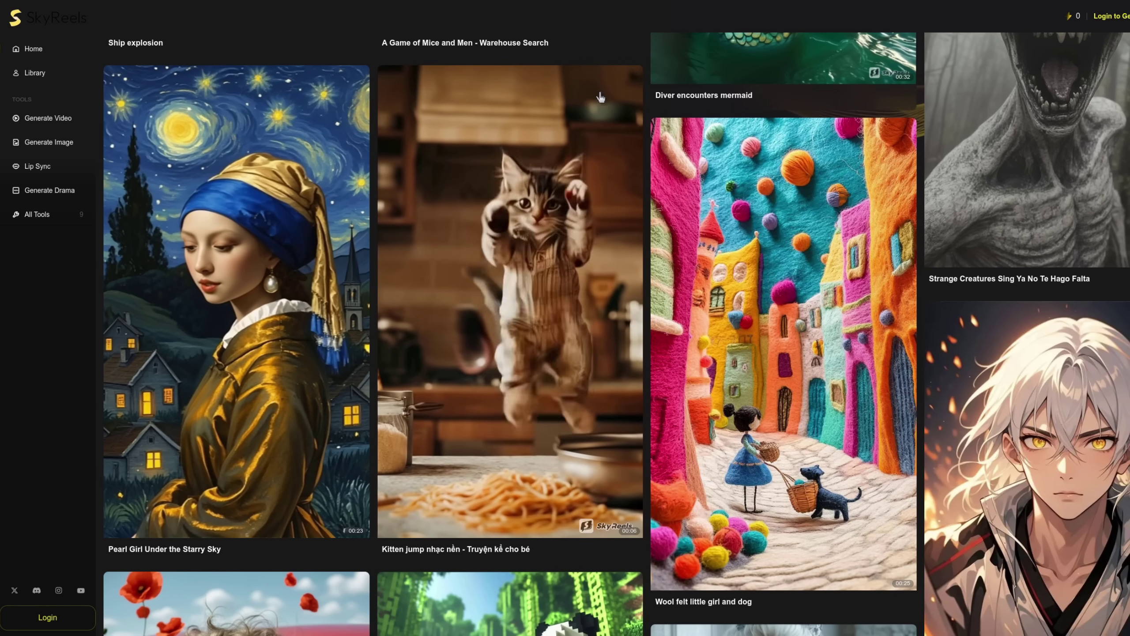
{"action": "mouse_move", "coordinate": [797, 129]}
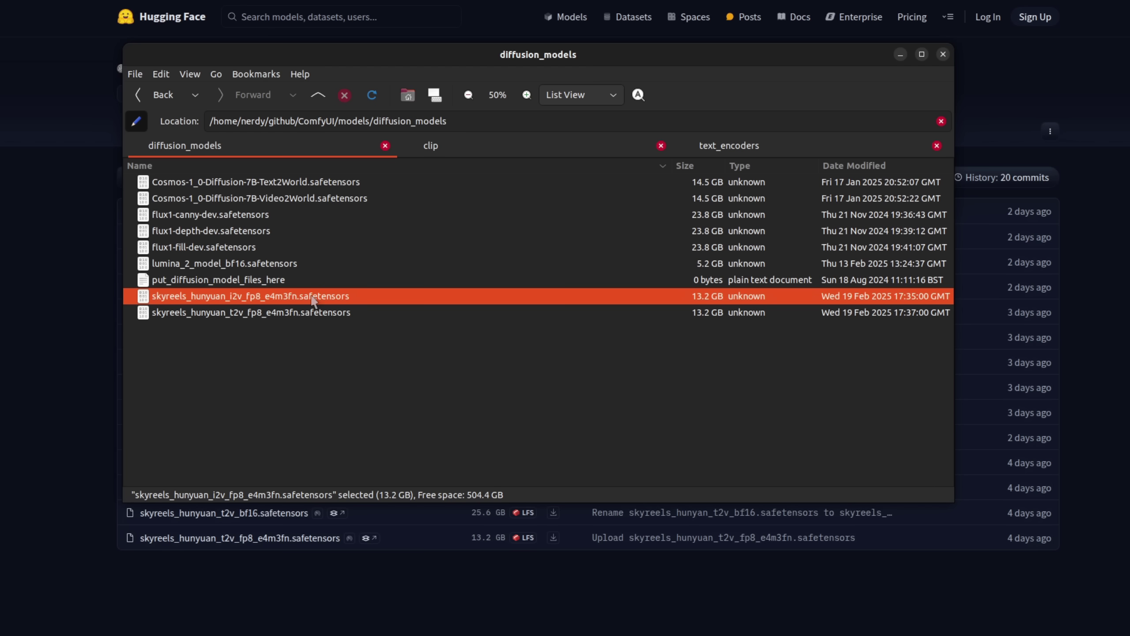
Select the skyreels_hunyuan_t2v_fp8_e4m3fn model file in the diffusion_models folder.
{"action": "left_click", "coordinate": [332, 314]}
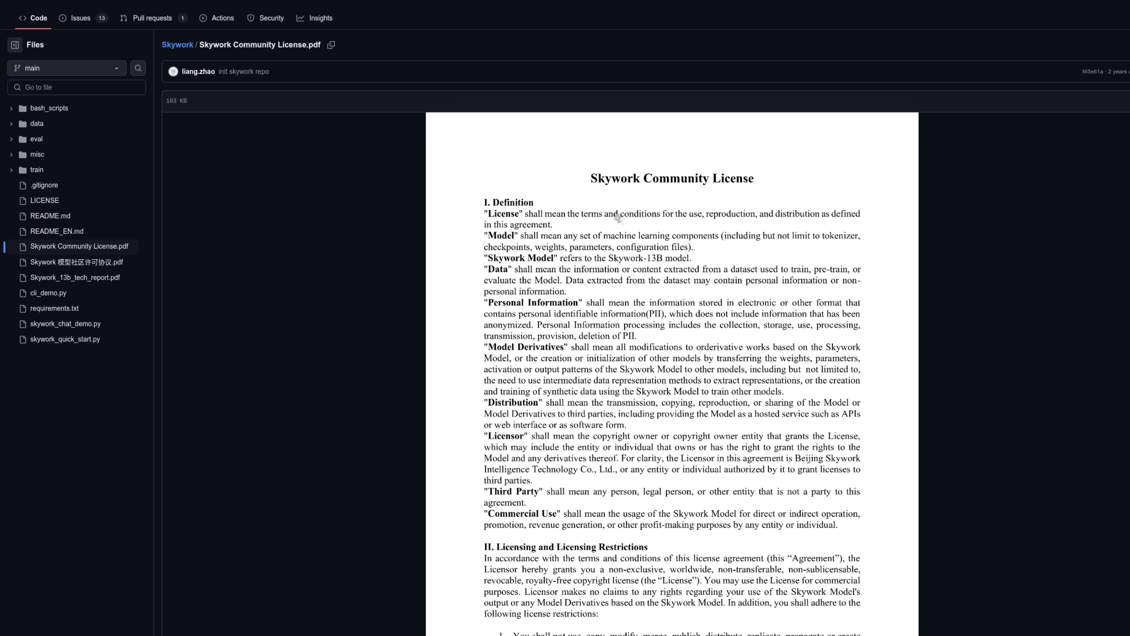
Scroll through the Skywork Community License PDF on GitHub.
{"action": "scroll", "coordinate": [616, 216], "scroll_direction": "down", "scroll_amount": 4}
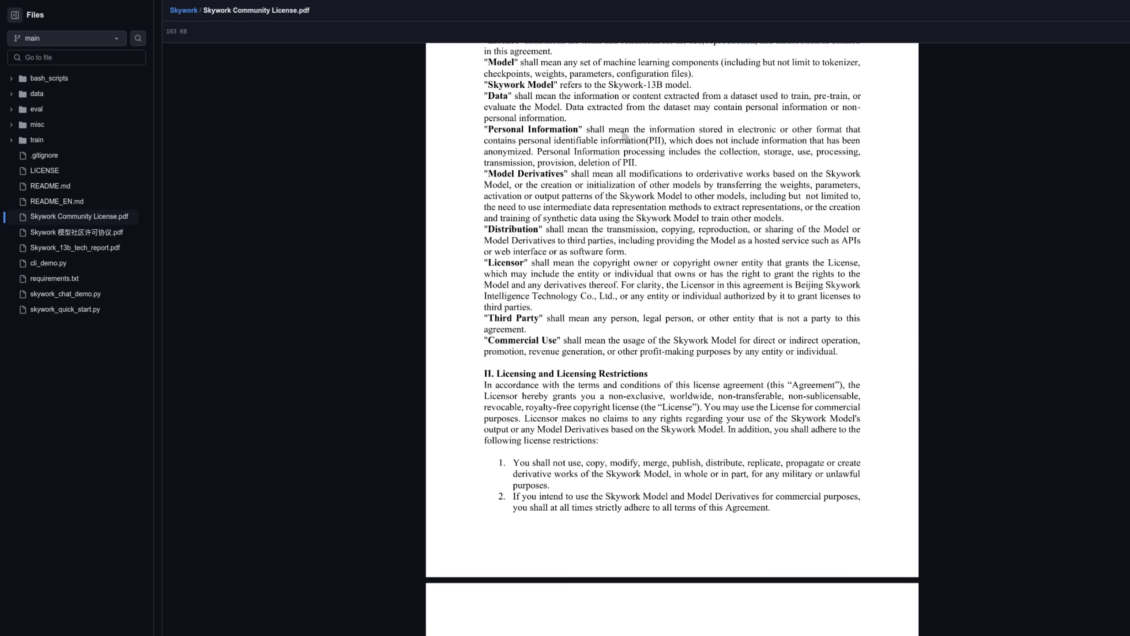
{"action": "scroll", "coordinate": [749, 229], "scroll_direction": "down", "scroll_amount": 4}
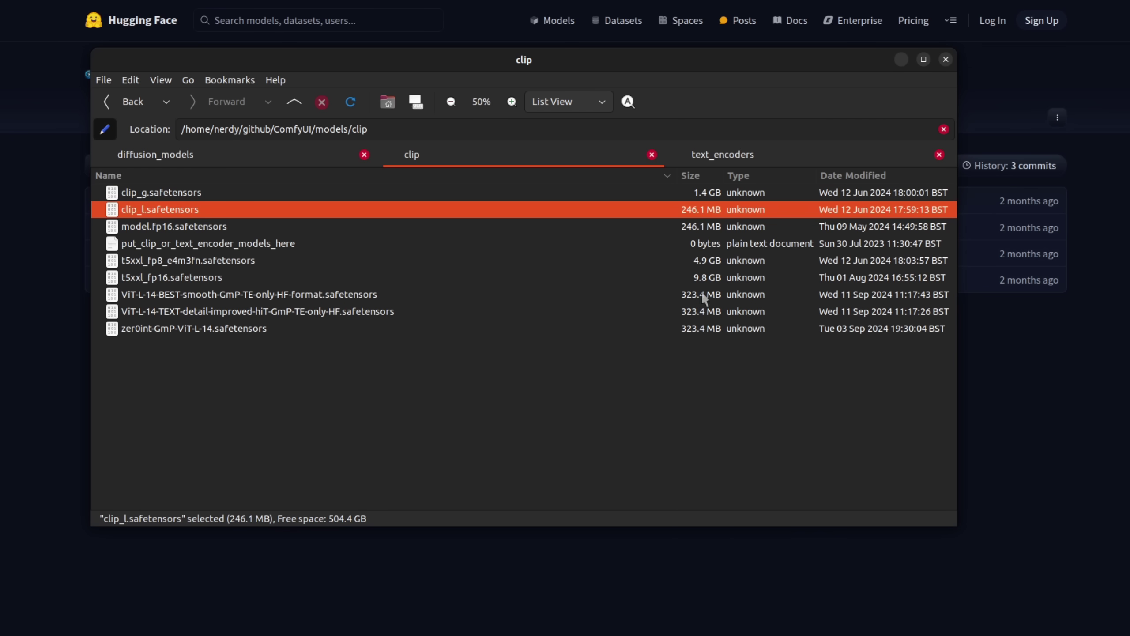
Check the text_encoders folder and select llava_llama3_fp16.safetensors.
{"action": "left_click", "coordinate": [726, 153]}
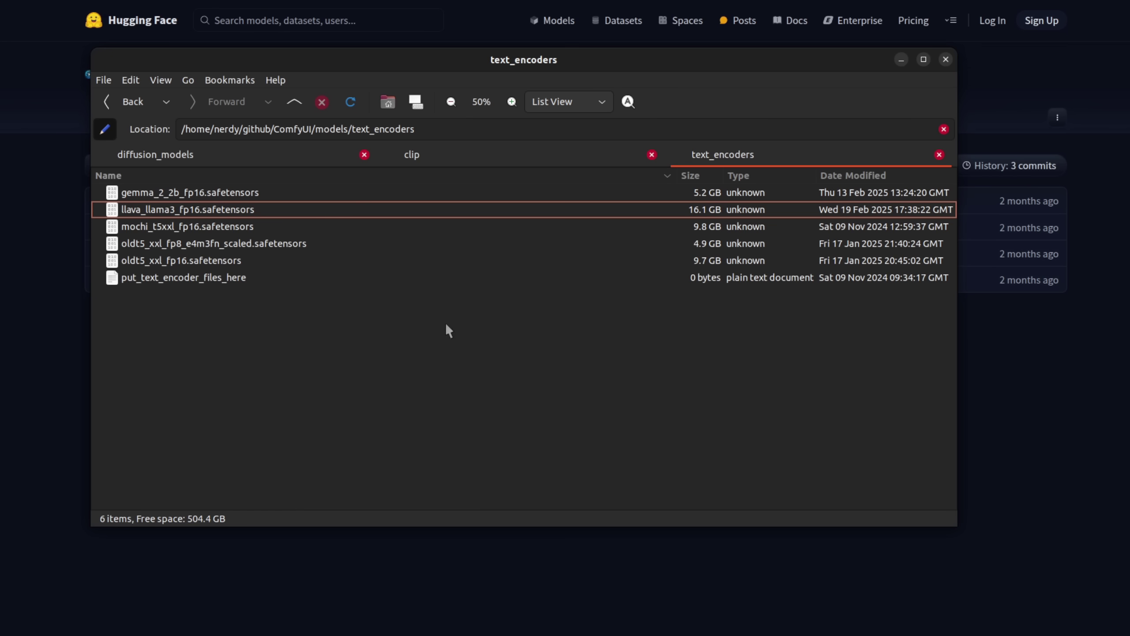
{"action": "left_click", "coordinate": [213, 214]}
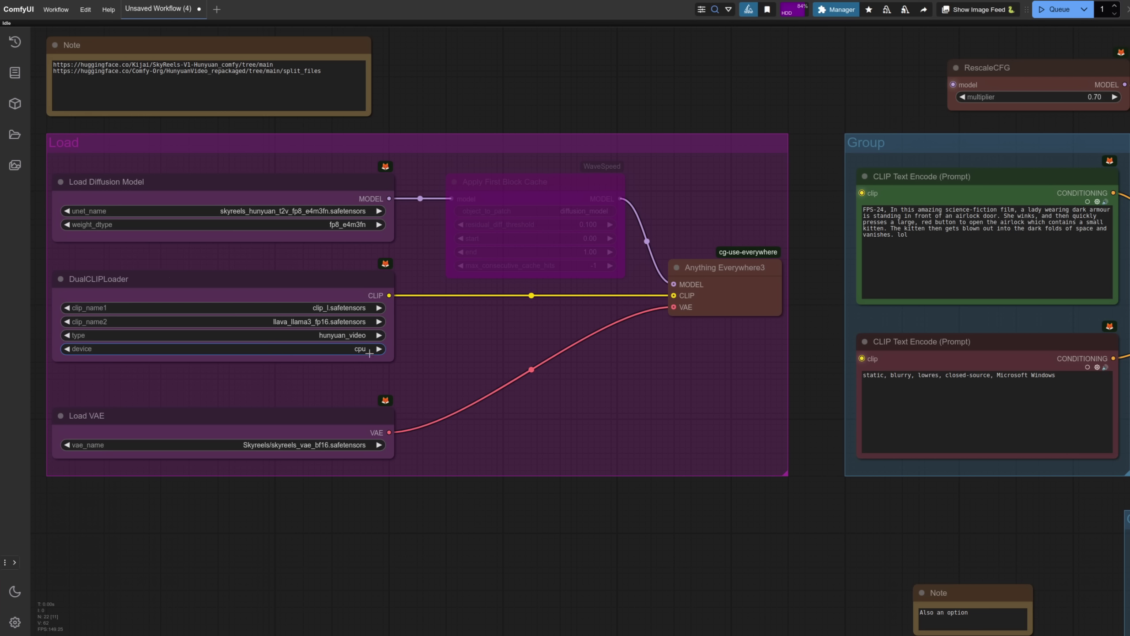
{"action": "left_click", "coordinate": [534, 201]}
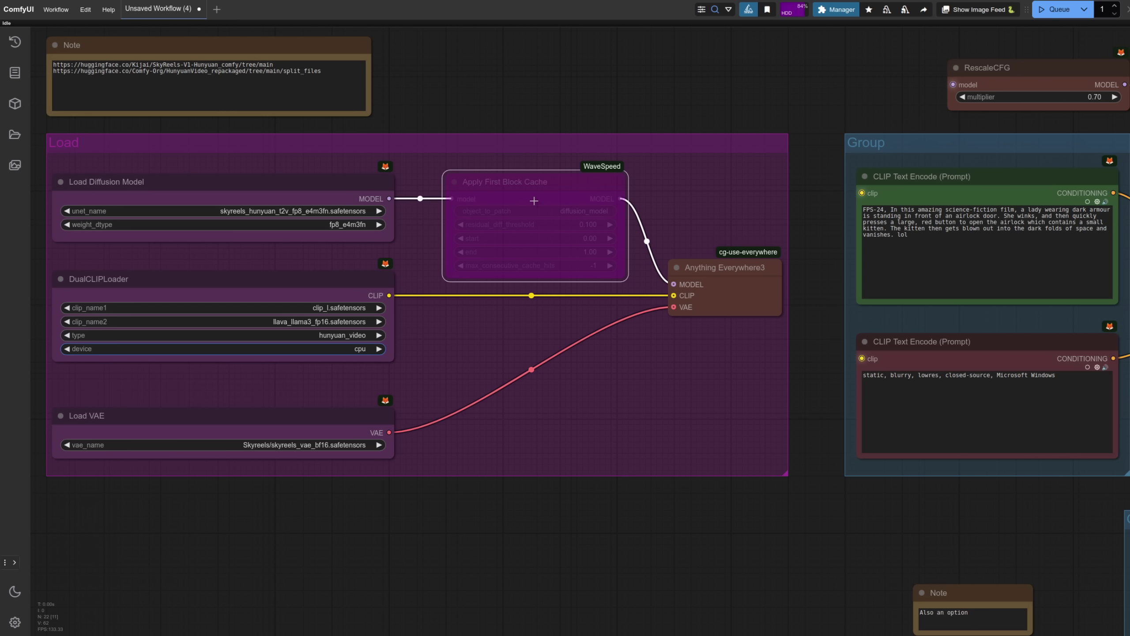
Change 'FPS 24' to 'FPS-24' at the start of the positive prompt.
{"action": "key", "text": "1"}
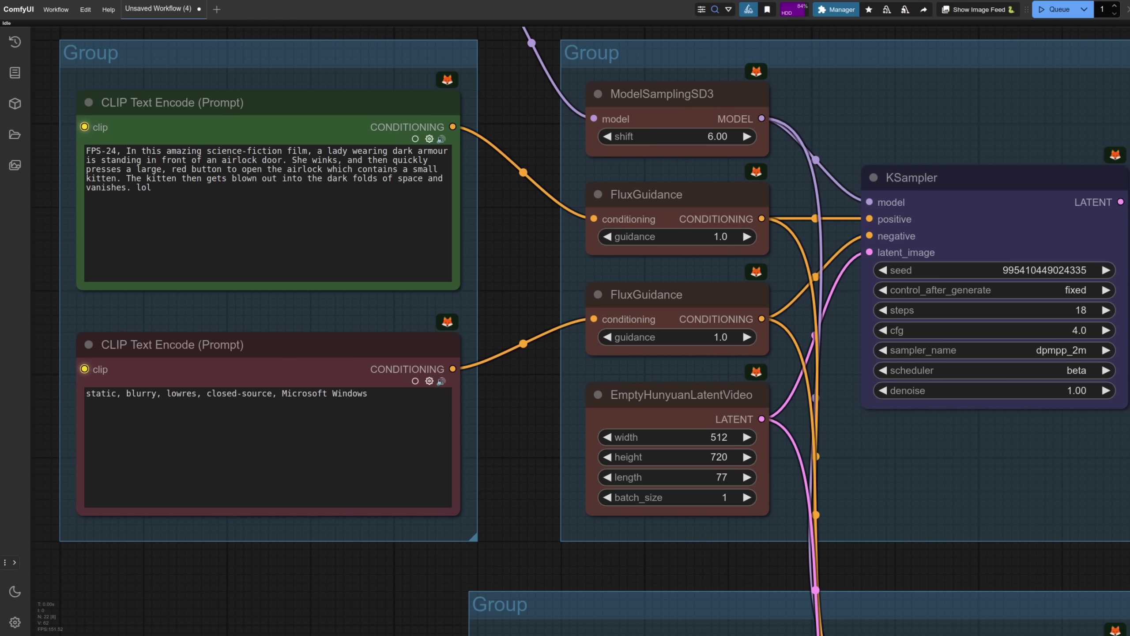
{"action": "left_click", "coordinate": [103, 153]}
{"action": "key", "text": "Delete"}
{"action": "type", "text": "-"}
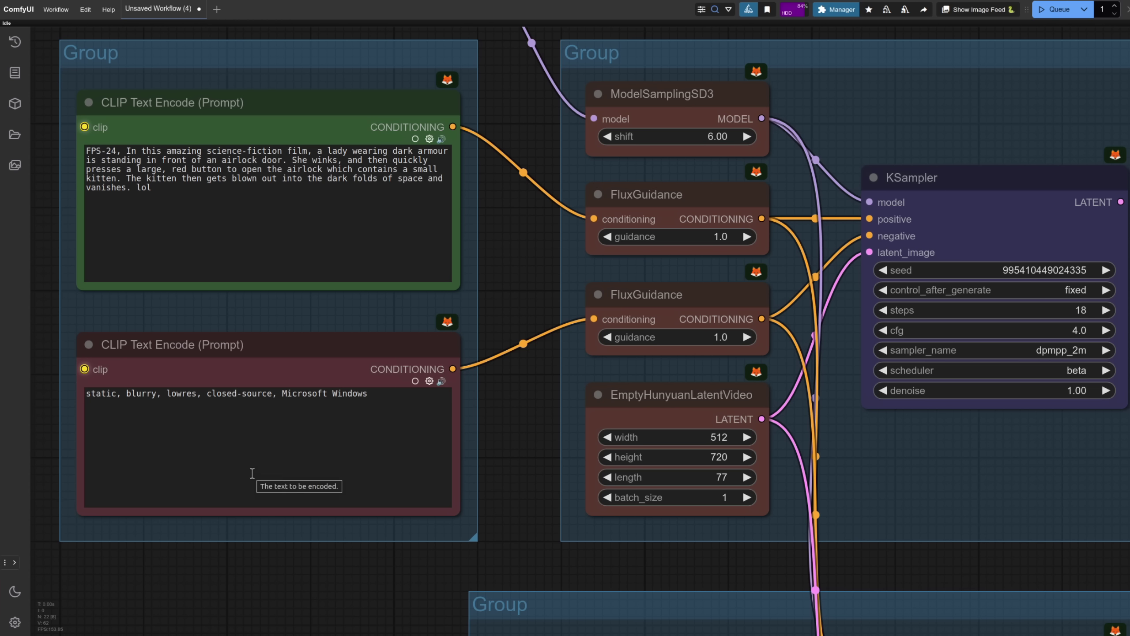
{"action": "scroll", "coordinate": [251, 473], "scroll_direction": "right", "scroll_amount": 5}
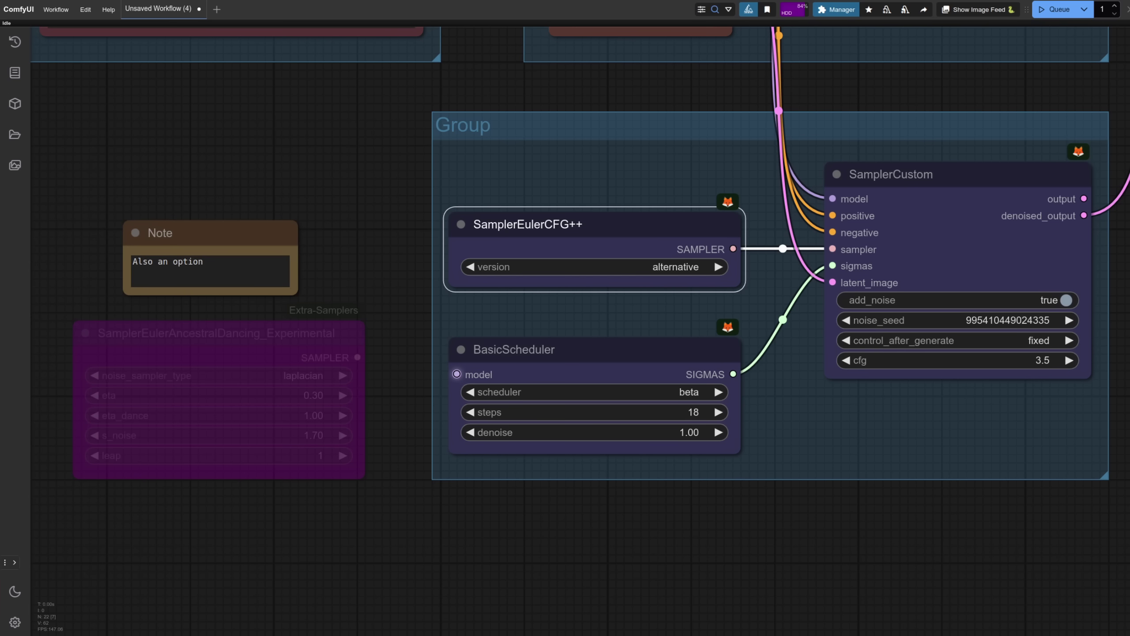
{"action": "left_click", "coordinate": [226, 357]}
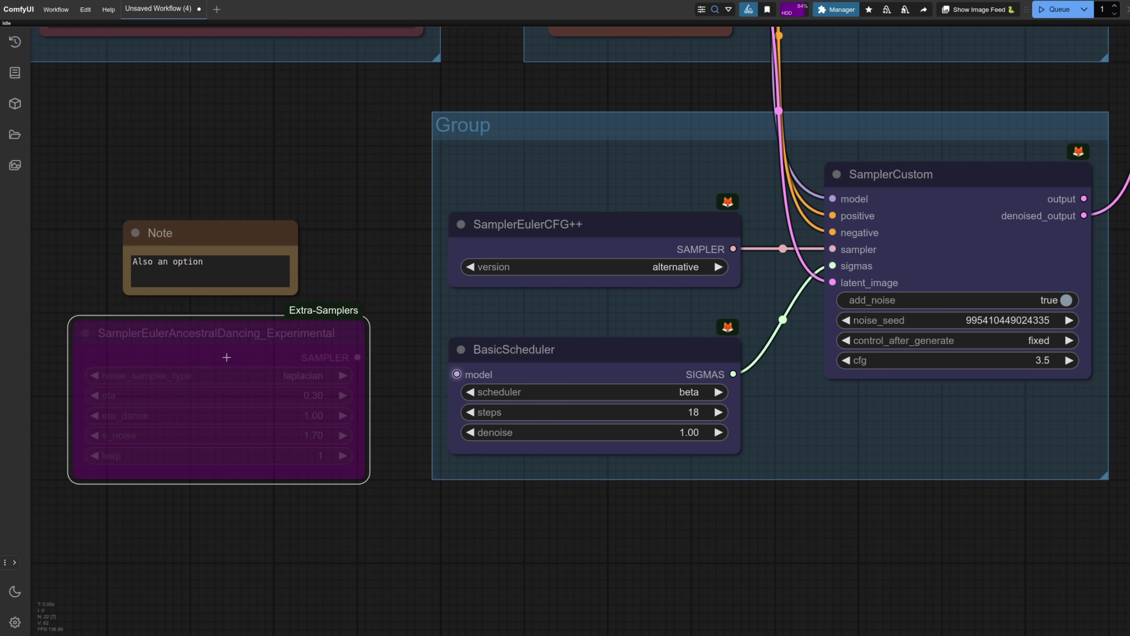
{"action": "left_click", "coordinate": [623, 253]}
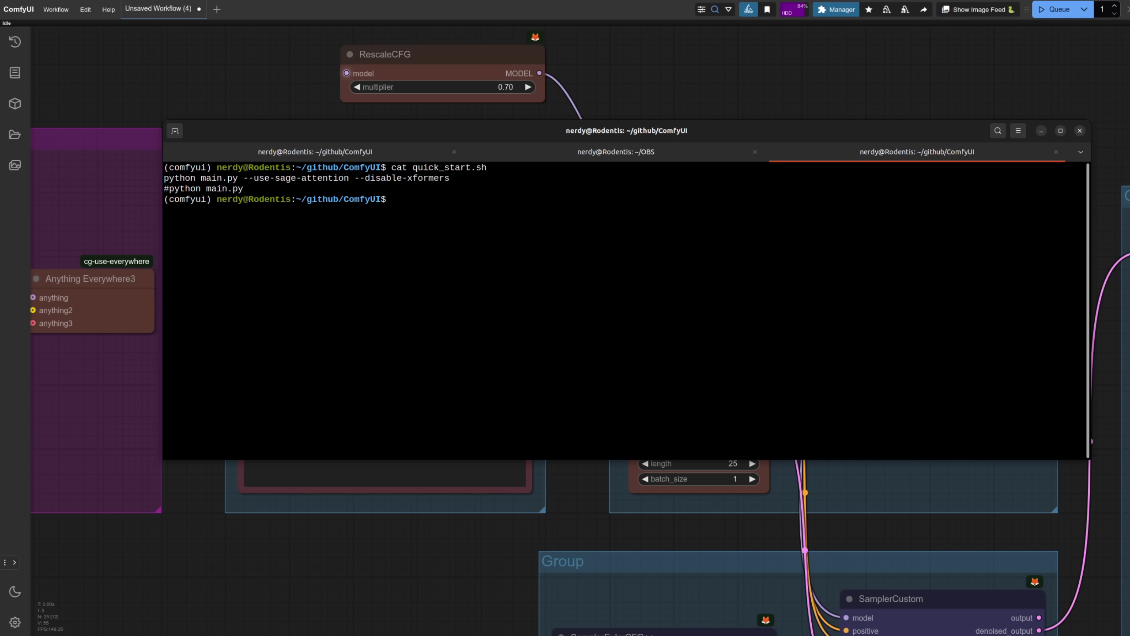
Leave the terminal and return to the ComfyUI noodle-stall workflow with alt+Tab.
{"action": "key", "text": "alt+Tab"}
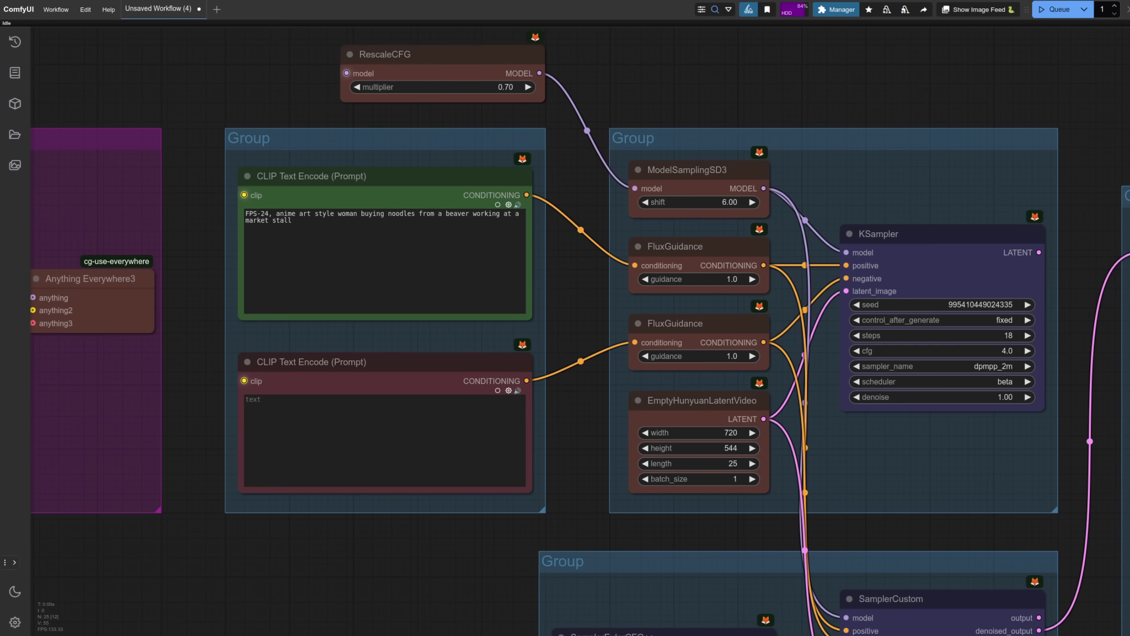
Zoom in on the noodle-stall workflow canvas.
{"action": "scroll", "coordinate": [579, 329], "scroll_direction": "up", "scroll_amount": 3}
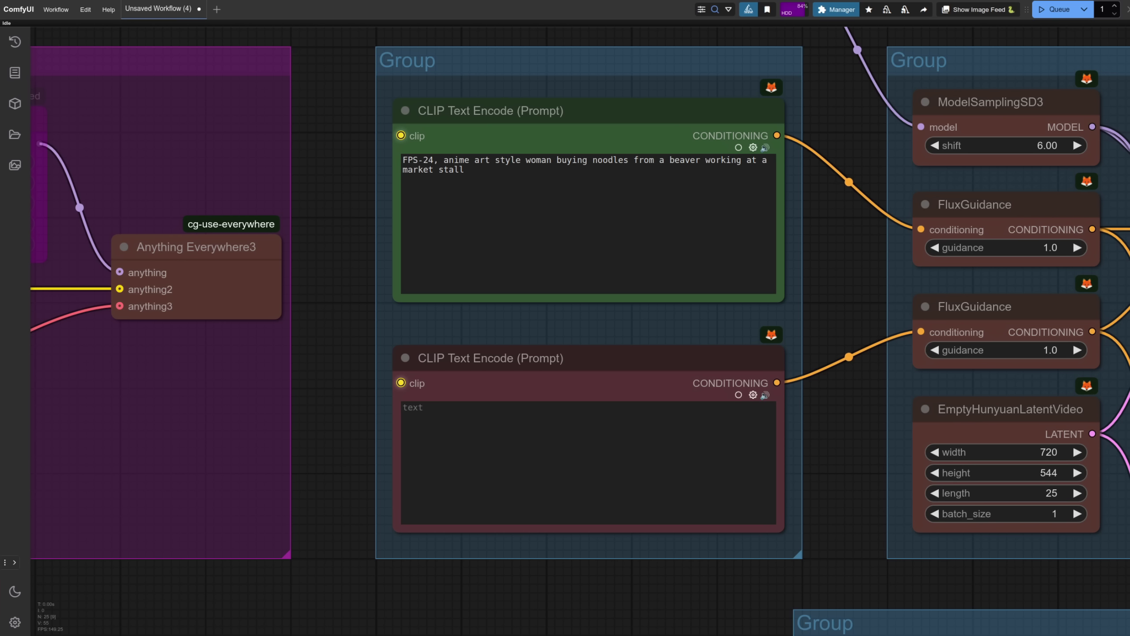
Jump to the SamplerCustom group and pan to the Video Combine noodle-stall video preview.
{"action": "key", "text": "2"}
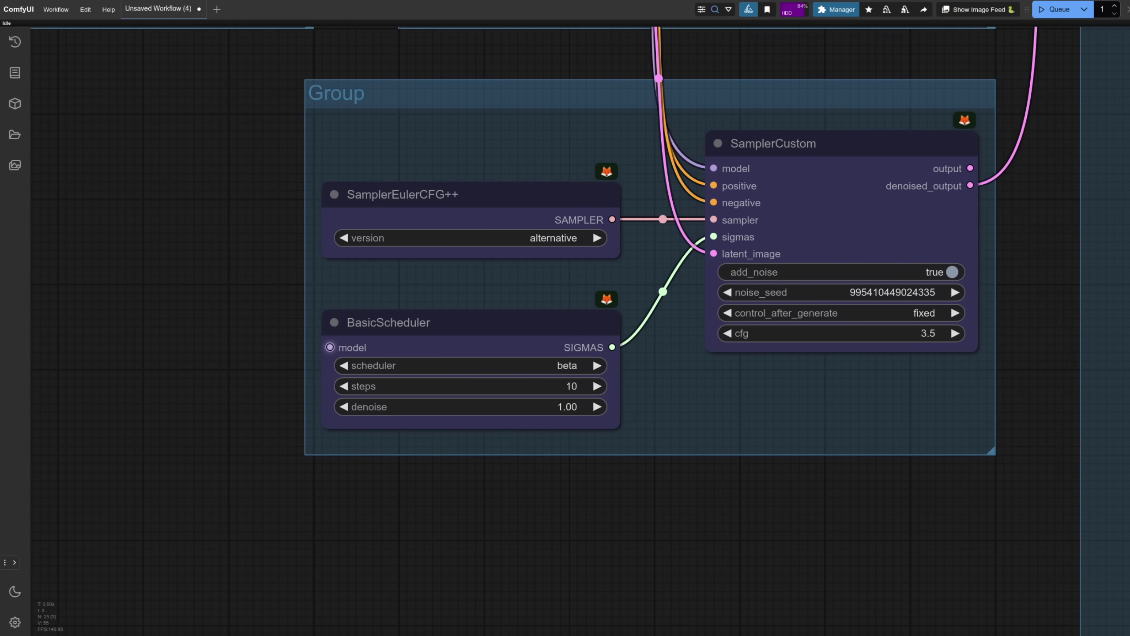
{"action": "scroll", "coordinate": [1118, 344], "scroll_direction": "down", "scroll_amount": 4}
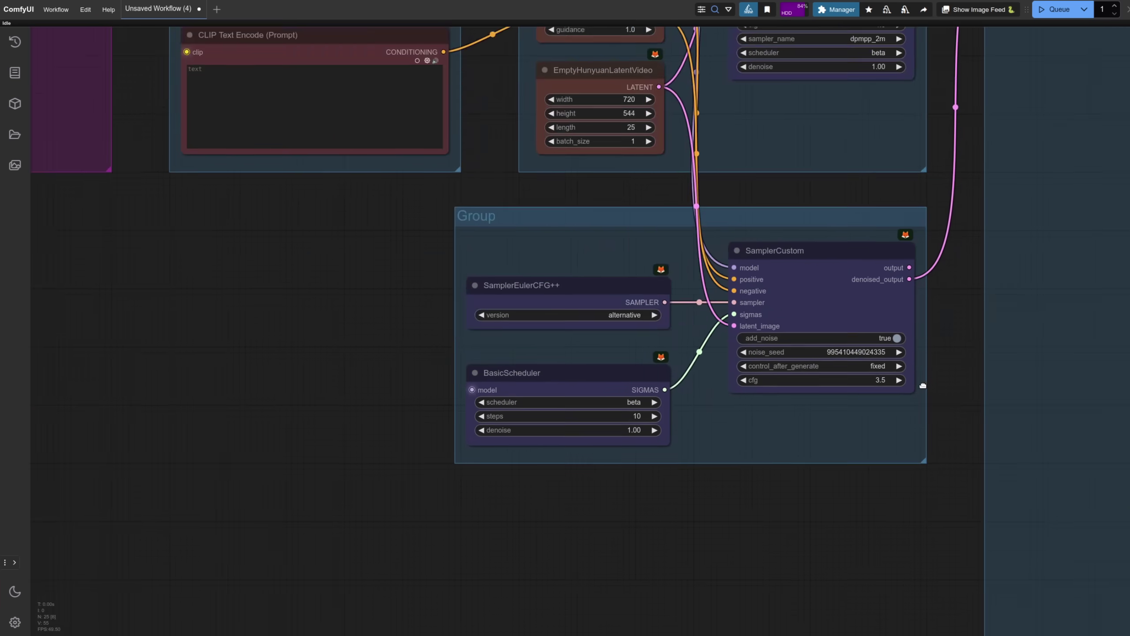
{"action": "left_click_drag", "start_coordinate": [1015, 386], "coordinate": [370, 365]}
{"action": "scroll", "coordinate": [376, 315], "scroll_direction": "down", "scroll_amount": 2}
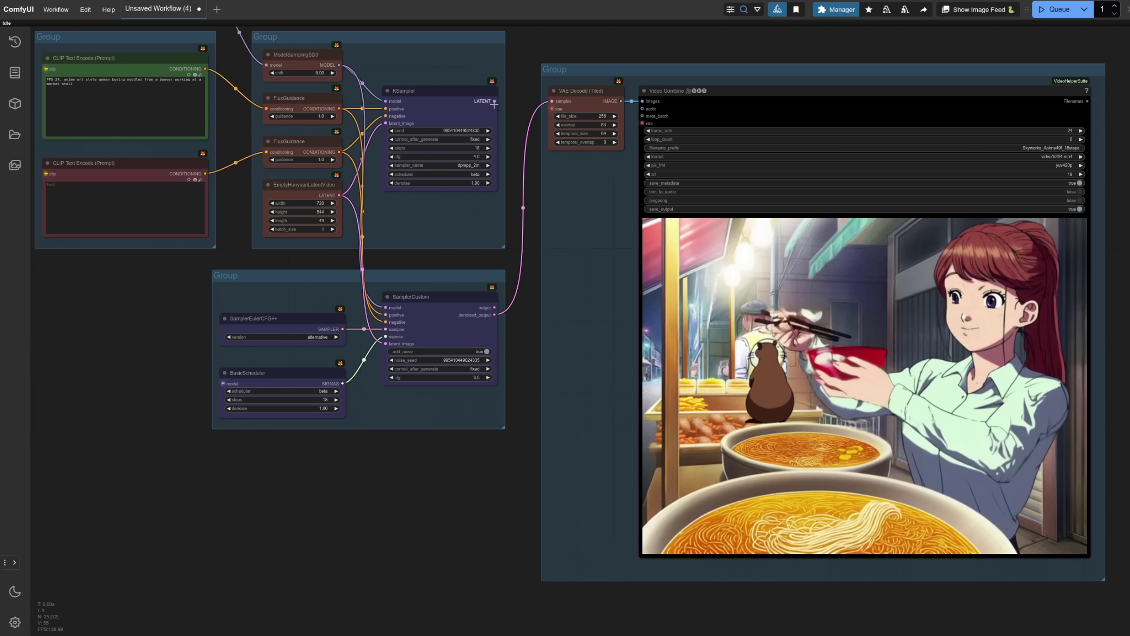
Connect KSampler's LATENT output to the VAE Decode (Tiled) samples input.
{"action": "left_click_drag", "start_coordinate": [494, 101], "coordinate": [552, 101]}
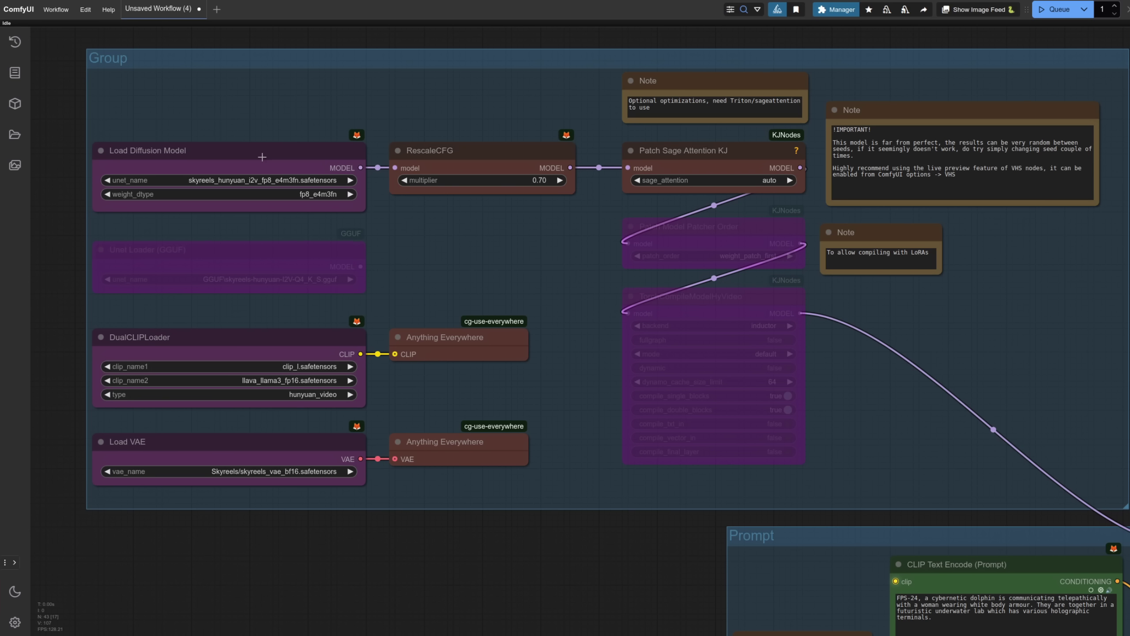
Select the Load Diffusion Model node, then bring the Prompt and Add to Conditioning groups into view.
{"action": "left_click", "coordinate": [262, 157]}
{"action": "scroll", "coordinate": [998, 456], "scroll_direction": "down", "scroll_amount": 4}
{"action": "left_click_drag", "start_coordinate": [999, 456], "coordinate": [711, 299]}
{"action": "left_click_drag", "start_coordinate": [982, 582], "coordinate": [582, 423]}
{"action": "scroll", "coordinate": [888, 506], "scroll_direction": "down", "scroll_amount": 3}
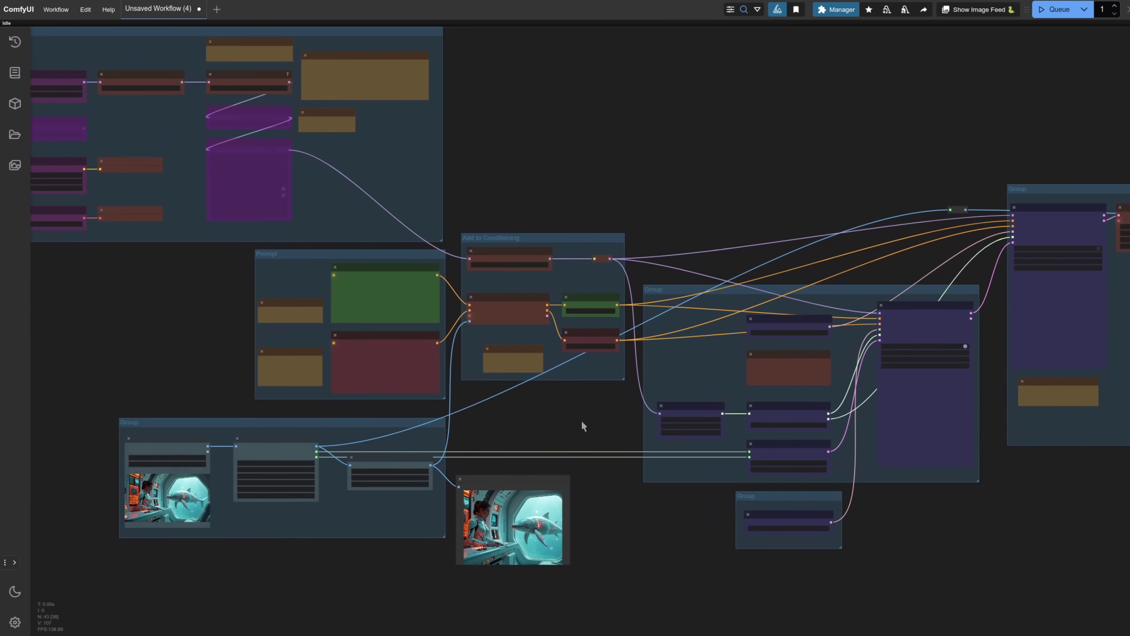
{"action": "left_click_drag", "start_coordinate": [467, 390], "coordinate": [667, 391]}
{"action": "scroll", "coordinate": [666, 391], "scroll_direction": "up", "scroll_amount": 4}
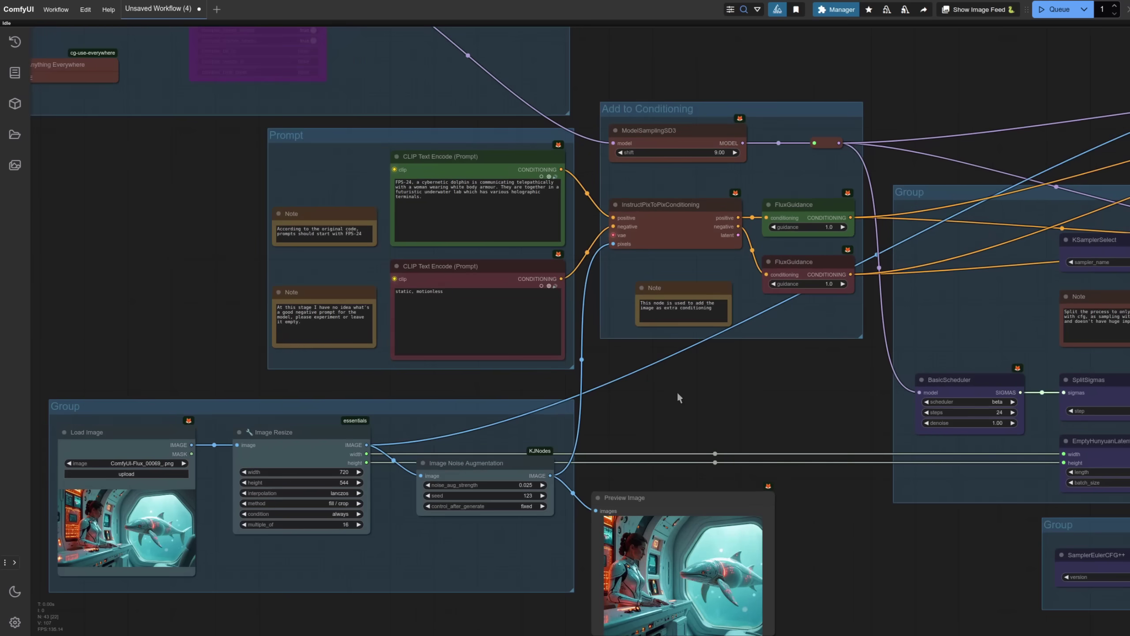
{"action": "left_click_drag", "start_coordinate": [748, 408], "coordinate": [856, 387]}
{"action": "scroll", "coordinate": [393, 468], "scroll_direction": "up", "scroll_amount": 1}
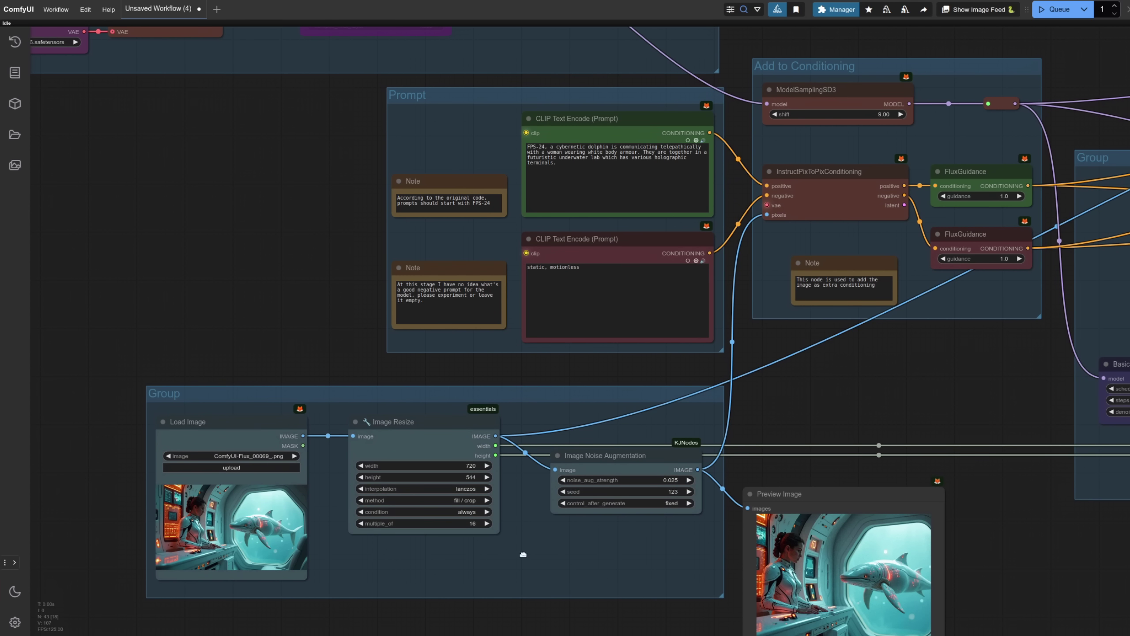
{"action": "left_click_drag", "start_coordinate": [306, 578], "coordinate": [389, 515]}
{"action": "scroll", "coordinate": [389, 516], "scroll_direction": "up", "scroll_amount": 8}
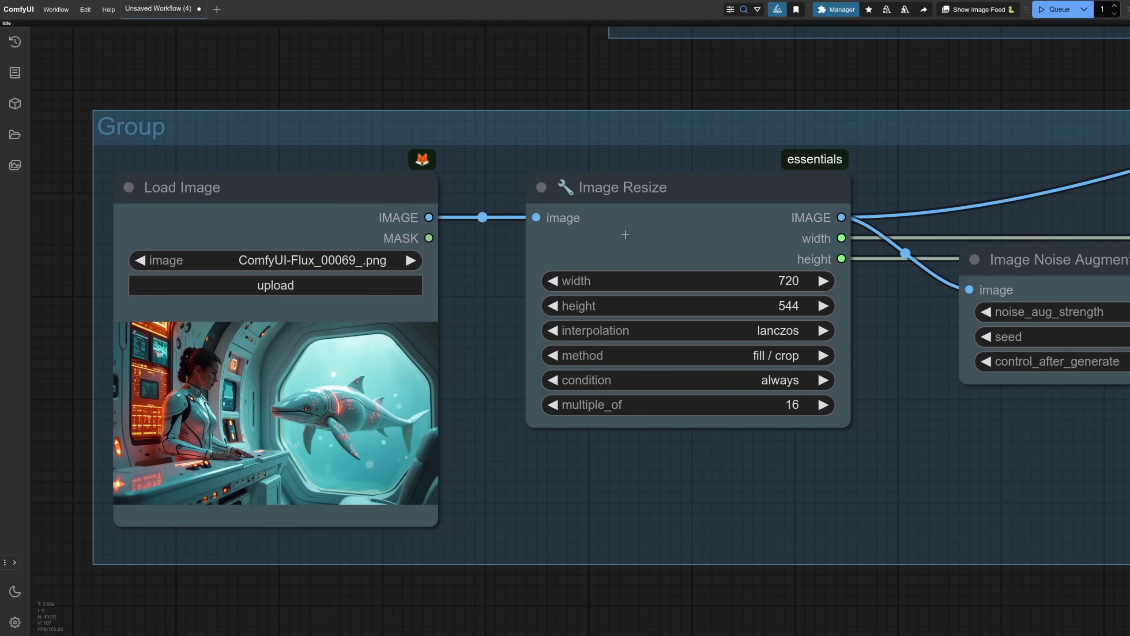
{"action": "left_click_drag", "start_coordinate": [1078, 486], "coordinate": [491, 433]}
{"action": "left_click_drag", "start_coordinate": [674, 412], "coordinate": [449, 280]}
{"action": "scroll", "coordinate": [719, 421], "scroll_direction": "up", "scroll_amount": 5}
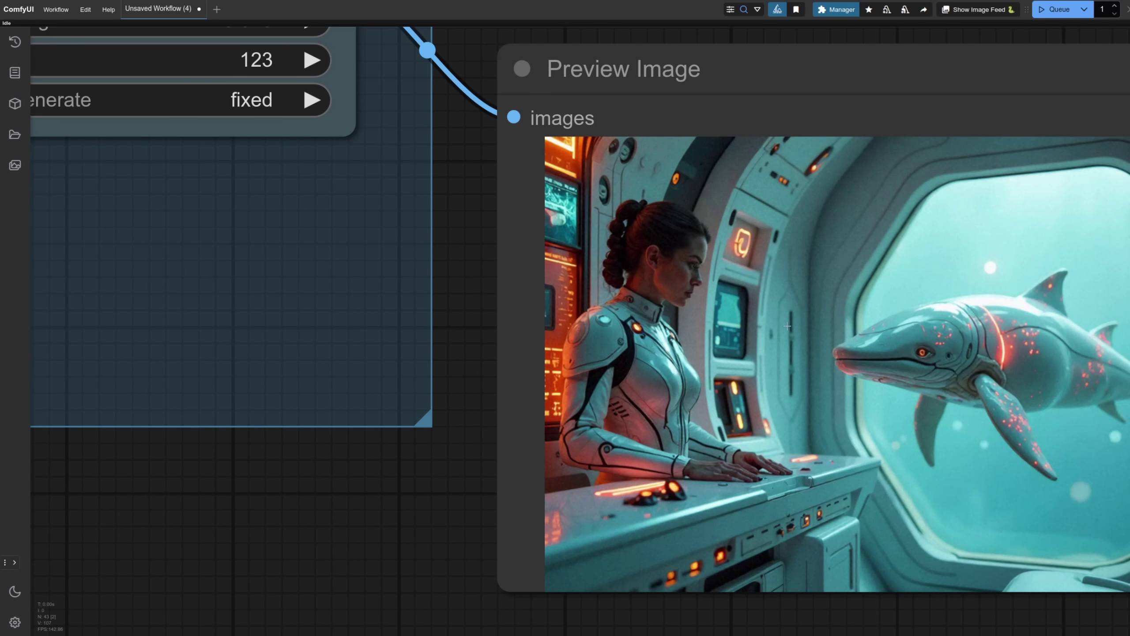
{"action": "scroll", "coordinate": [573, 330], "scroll_direction": "up", "scroll_amount": 5}
{"action": "scroll", "coordinate": [739, 343], "scroll_direction": "up", "scroll_amount": 4}
{"action": "scroll", "coordinate": [736, 286], "scroll_direction": "down", "scroll_amount": 3}
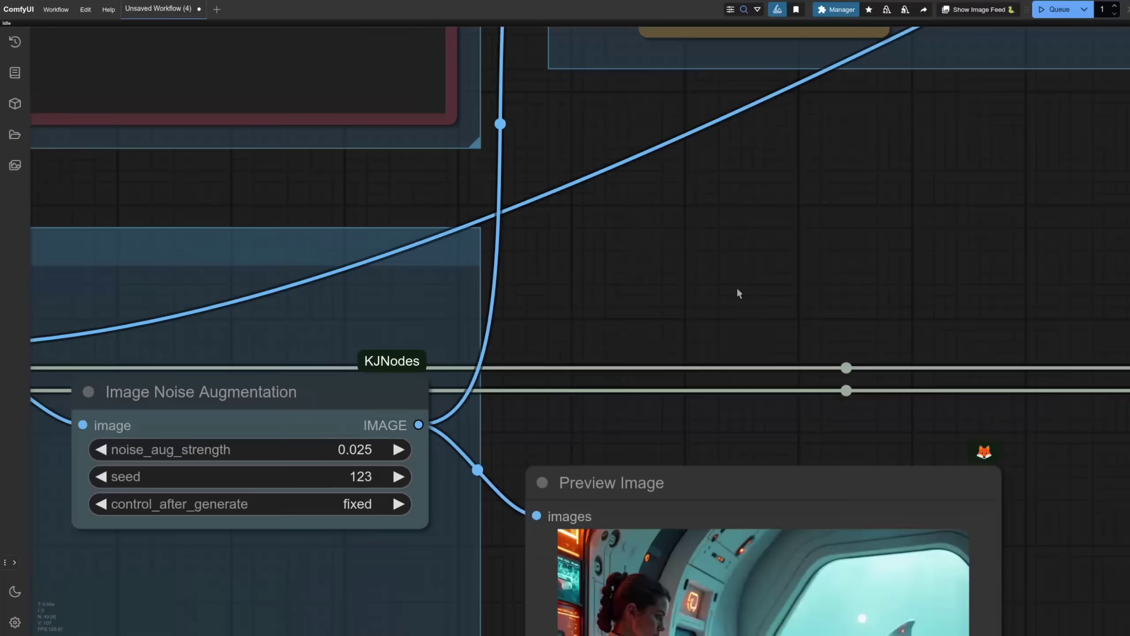
{"action": "scroll", "coordinate": [732, 366], "scroll_direction": "up", "scroll_amount": 2}
{"action": "scroll", "coordinate": [753, 235], "scroll_direction": "up", "scroll_amount": 3}
{"action": "scroll", "coordinate": [752, 236], "scroll_direction": "up", "scroll_amount": 4}
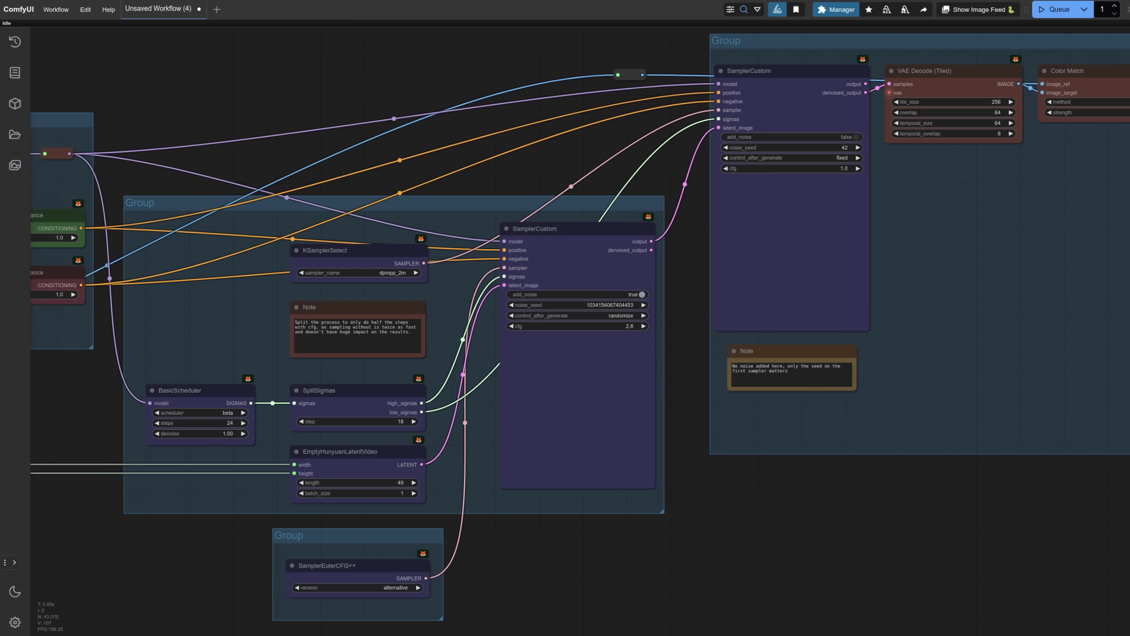
Jump the canvas to the final sampler and Video Combine output group.
{"action": "key", "text": "2"}
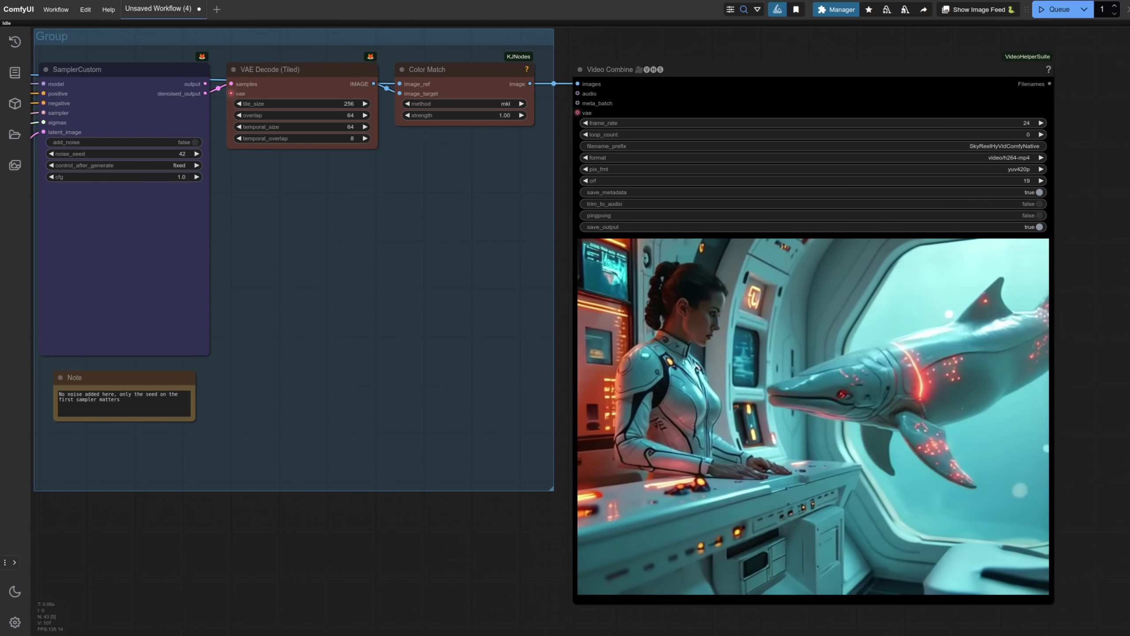